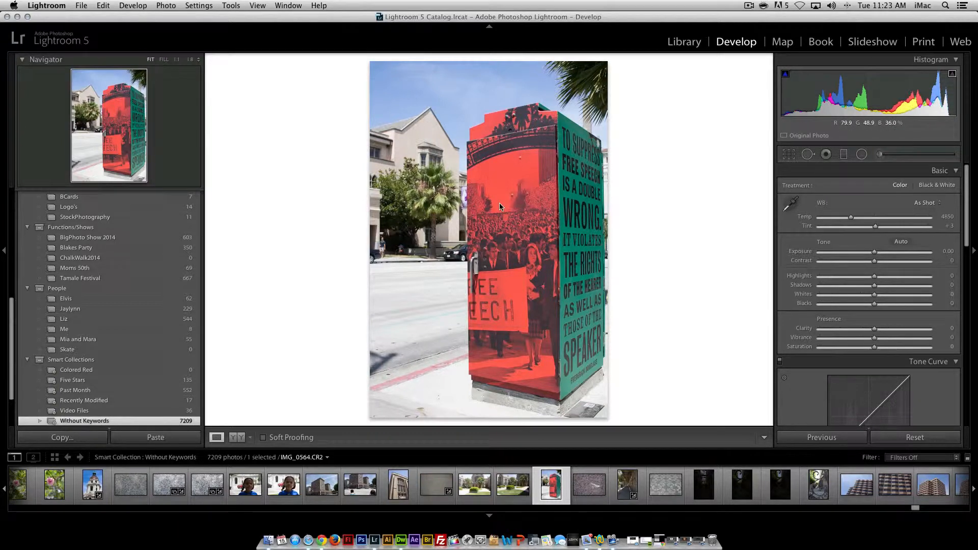
# Set the HSL saturation of yellow, blue, purple and magenta to -100
pyautogui.moveTo(967, 233); pyautogui.dragTo(959, 344)
pyautogui.scroll(2, 840, 255)
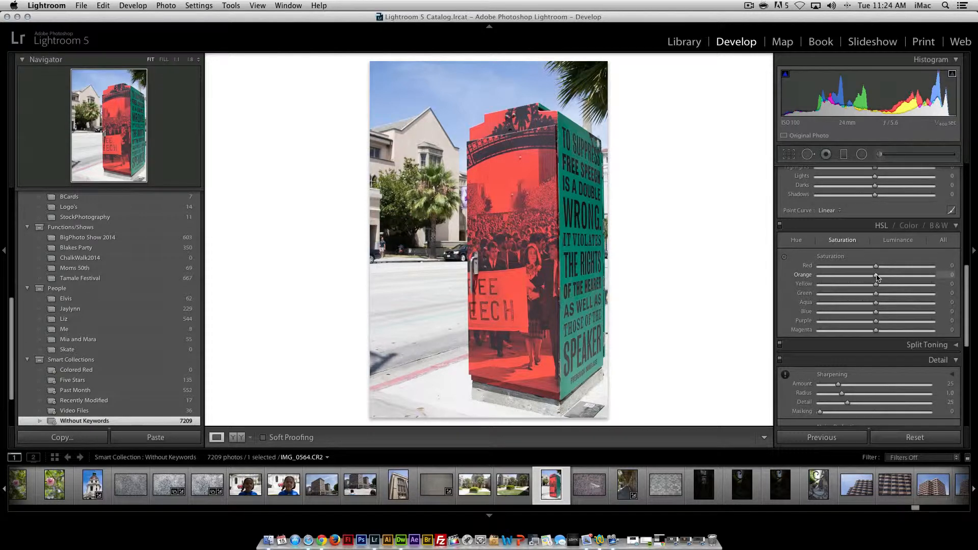
pyautogui.moveTo(876, 277)
pyautogui.mouseDown()
pyautogui.moveTo(816, 271)
pyautogui.moveTo(874, 280)
pyautogui.mouseUp()
pyautogui.moveTo(875, 286); pyautogui.dragTo(802, 279)
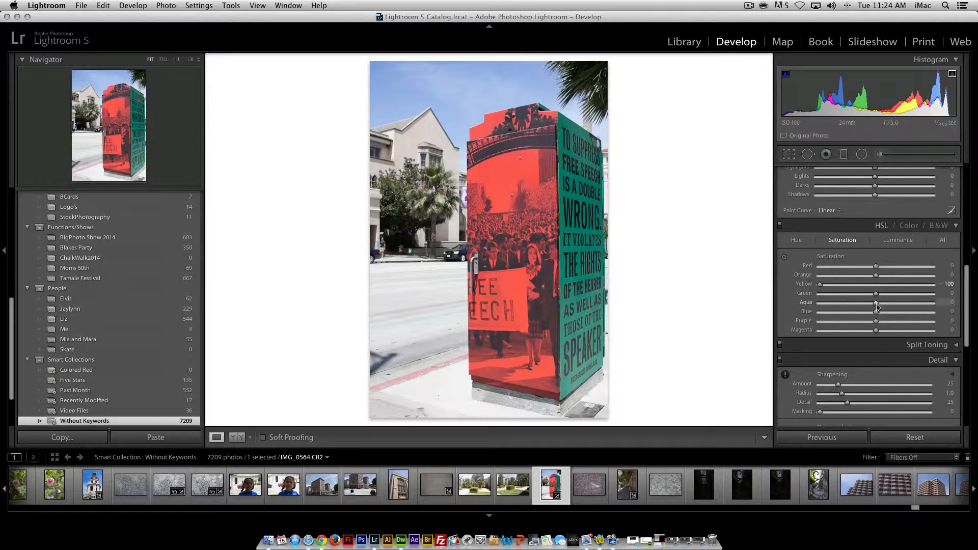
pyautogui.moveTo(877, 305)
pyautogui.mouseDown()
pyautogui.moveTo(834, 304)
pyautogui.moveTo(867, 304)
pyautogui.mouseUp()
pyautogui.moveTo(875, 312); pyautogui.dragTo(784, 321)
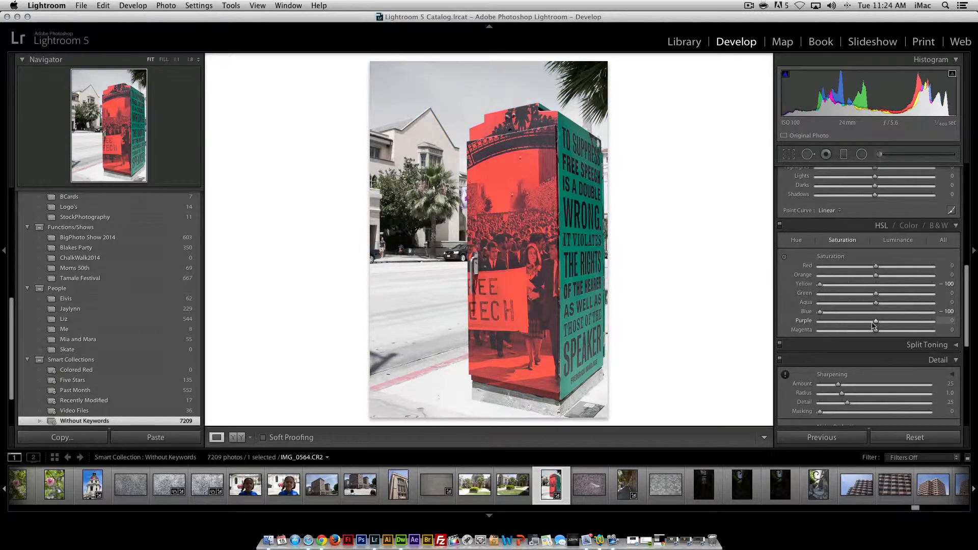
pyautogui.moveTo(875, 323); pyautogui.dragTo(802, 330)
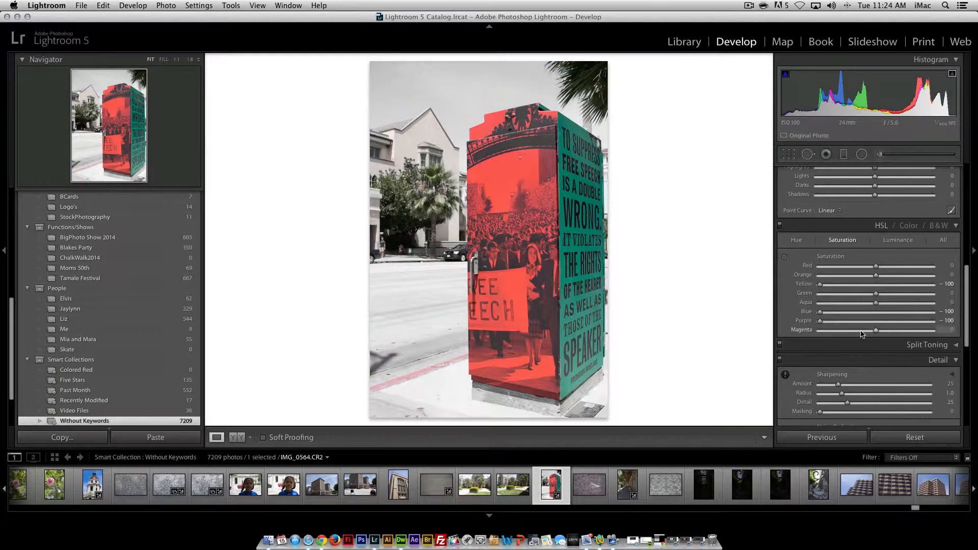
pyautogui.moveTo(876, 331); pyautogui.dragTo(776, 340)
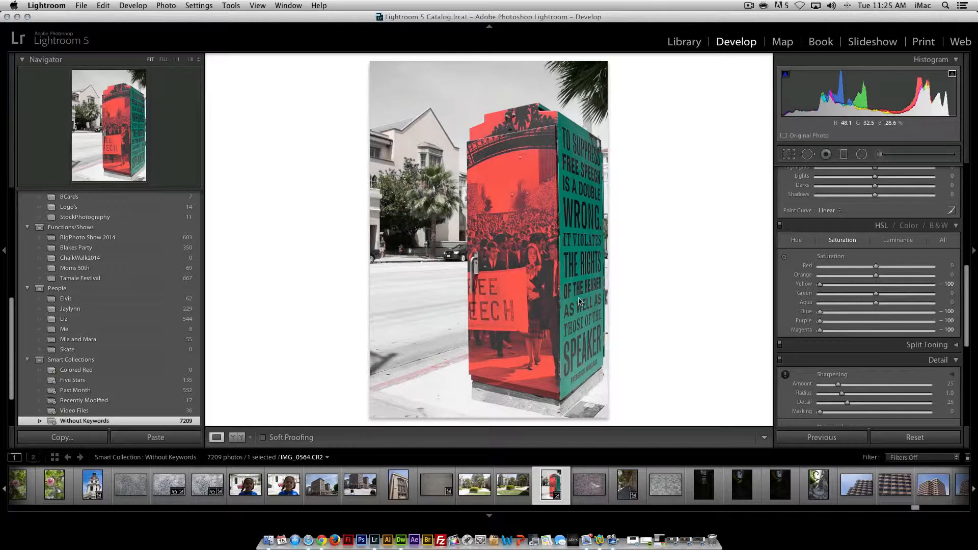
# Paint the sky and buildings around the box with a size 13 Adjustment Brush at saturation -100
pyautogui.click(879, 155)
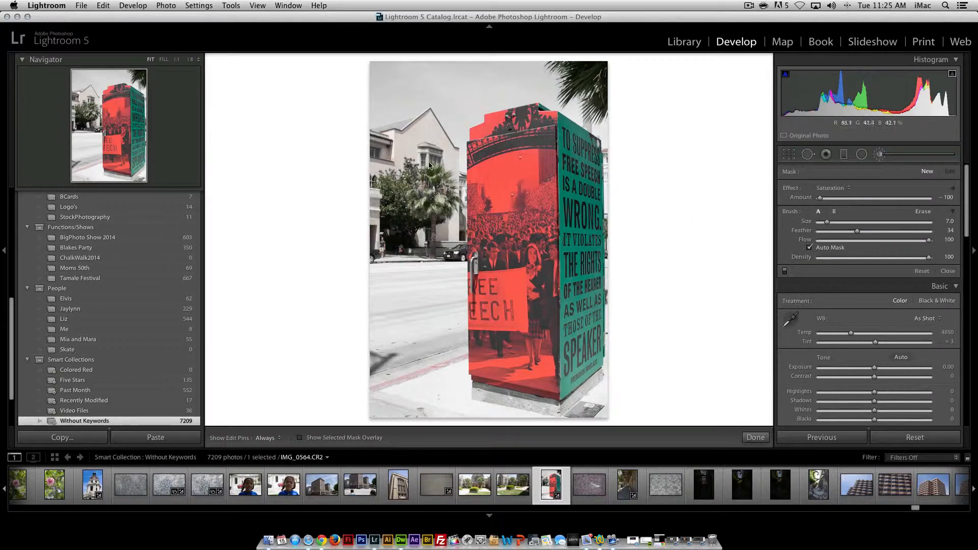
pyautogui.scroll(6, 420, 165)
pyautogui.press('h')
pyautogui.press('h')
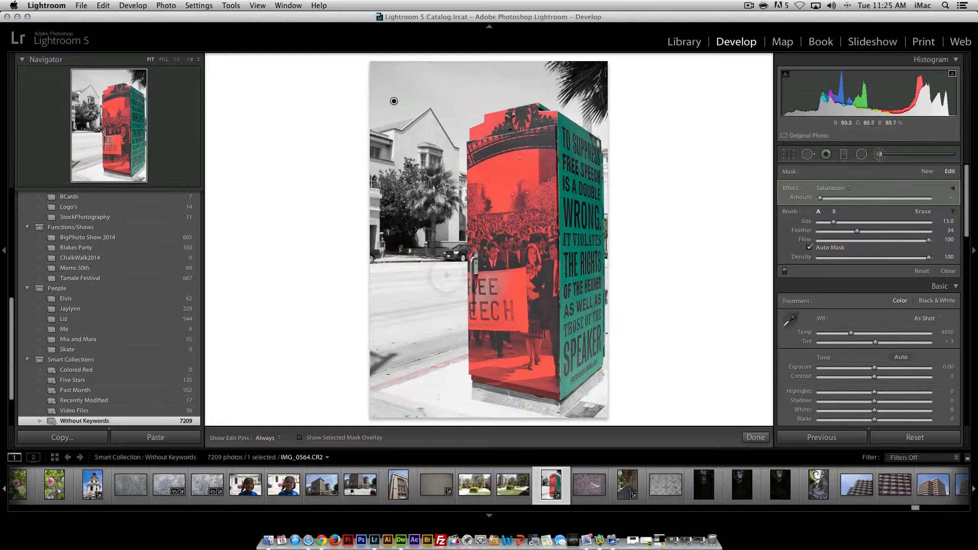
# Undo the last brush stroke and paint a second mask at saturation -100 over the trees and remaining background colour
pyautogui.press('super+z')
pyautogui.press('h')
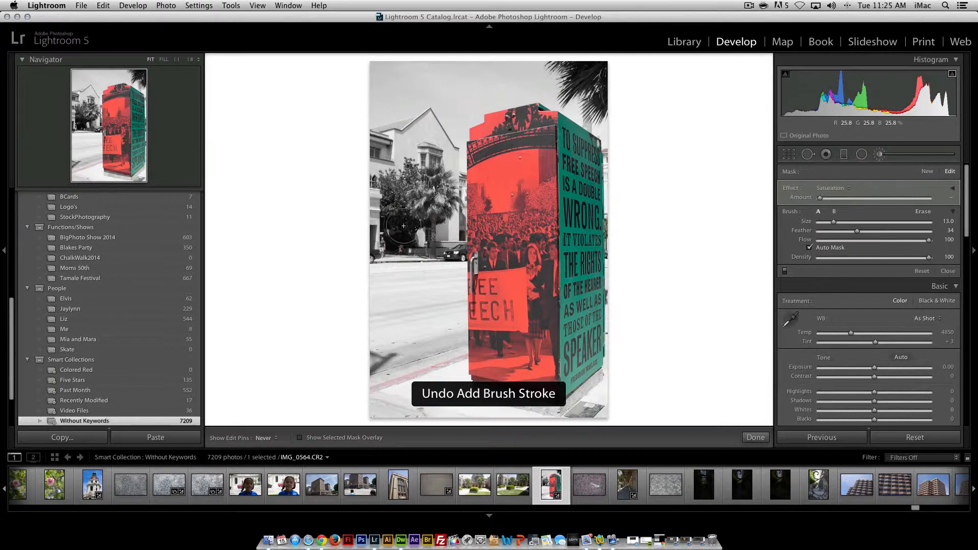
pyautogui.press('h')
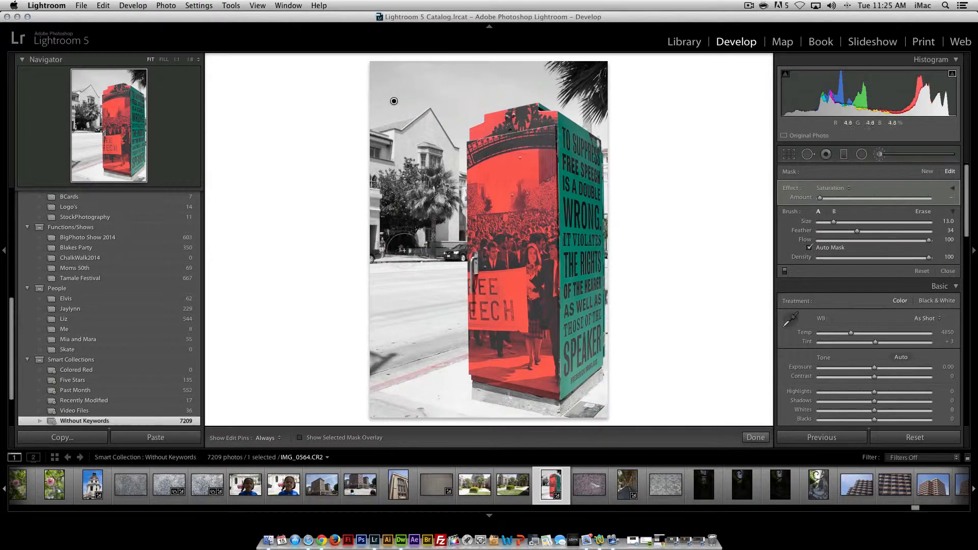
pyautogui.press('h')
pyautogui.press('Return')
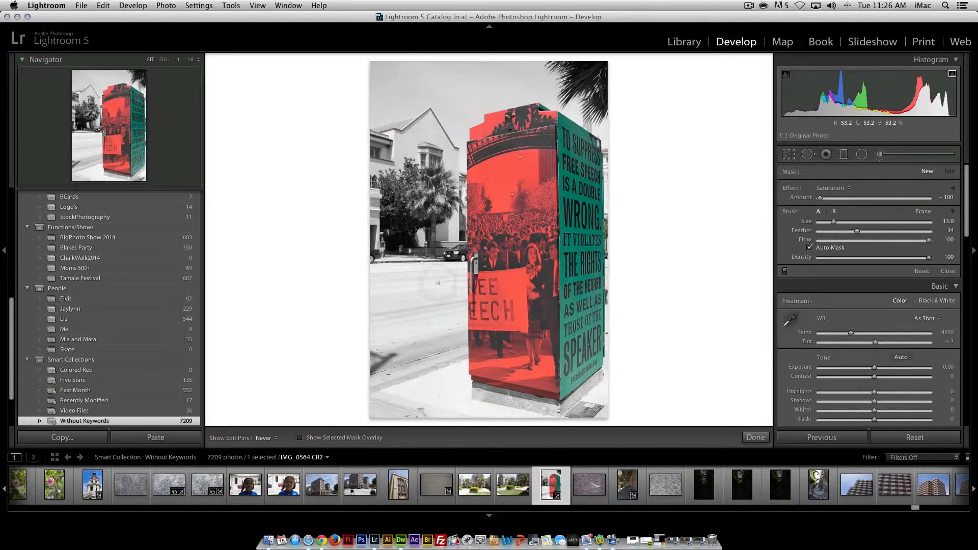
pyautogui.press('h')
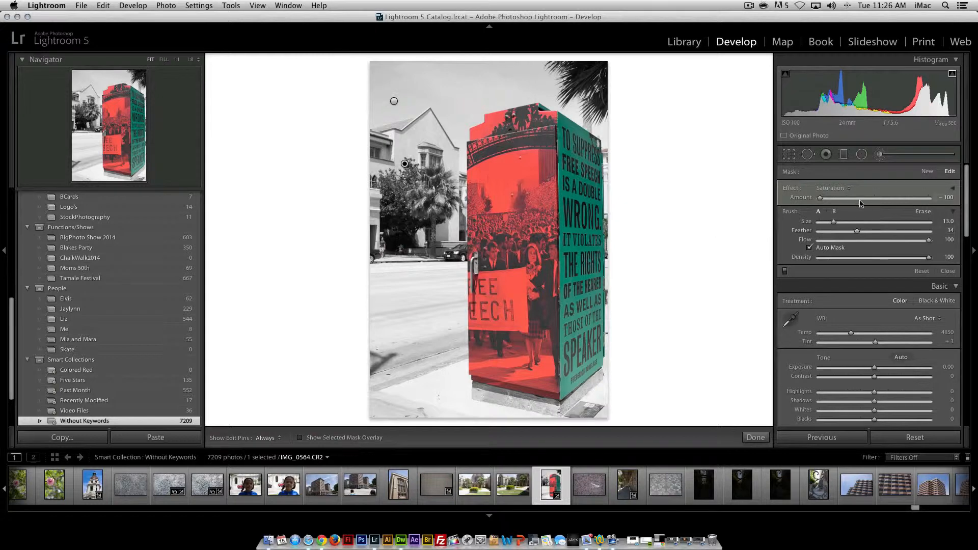
# Try a positive saturation amount on the background mask over the trees, and return it to -100
pyautogui.moveTo(820, 199); pyautogui.dragTo(919, 205)
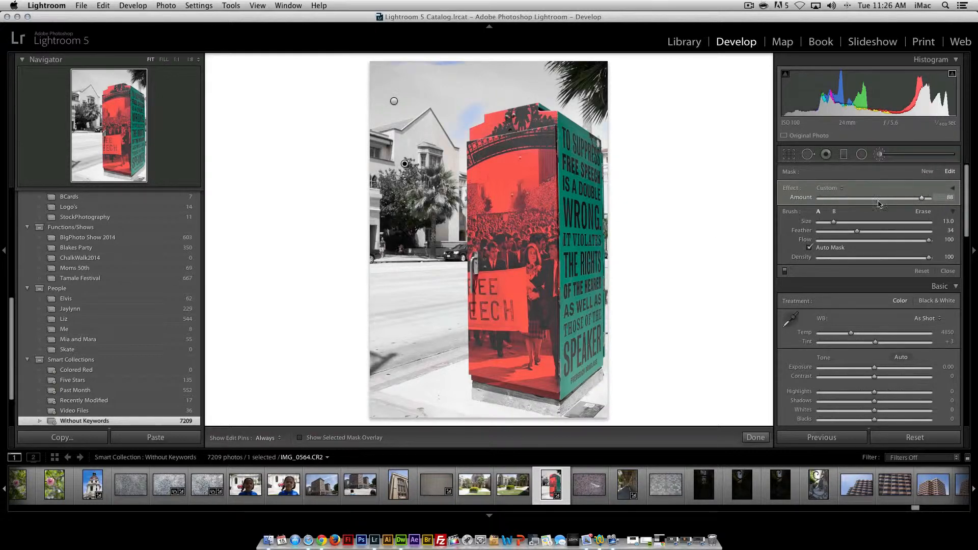
pyautogui.click(920, 202)
pyautogui.moveTo(921, 201); pyautogui.dragTo(799, 196)
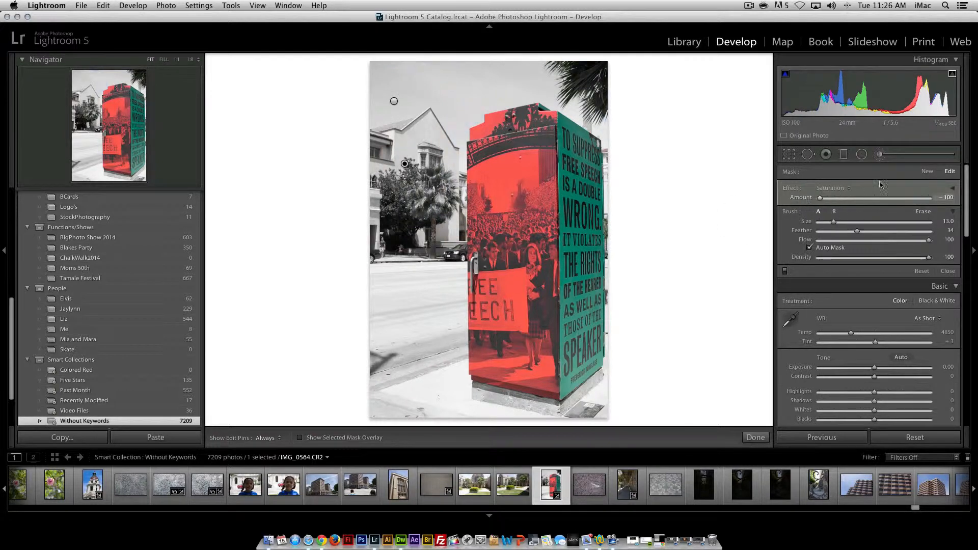
# Paint the red and green sides of the box with a new Adjustment Brush mask at saturation 100
pyautogui.click(926, 172)
pyautogui.moveTo(821, 202); pyautogui.dragTo(942, 201)
pyautogui.moveTo(502, 156); pyautogui.dragTo(540, 161)
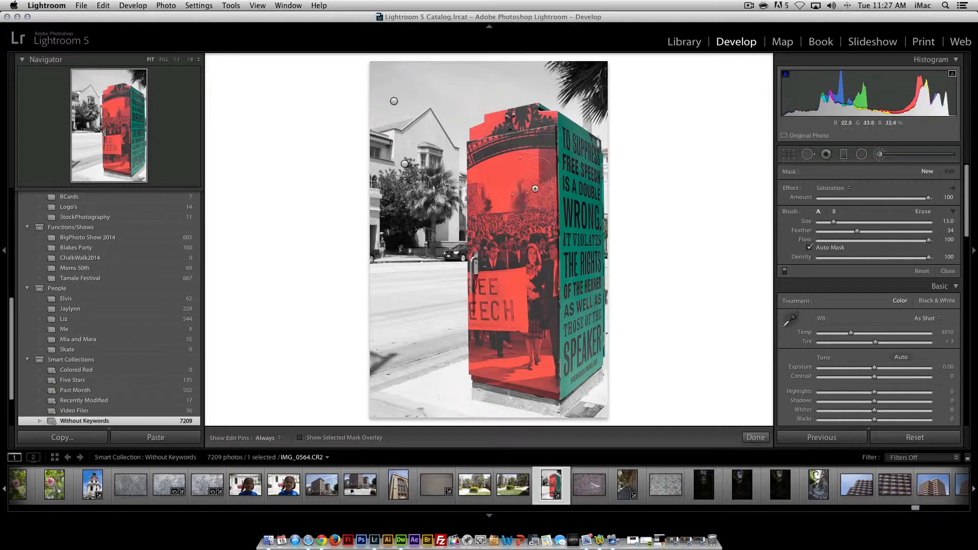
pyautogui.moveTo(539, 155)
pyautogui.mouseDown()
pyautogui.moveTo(546, 201)
pyautogui.moveTo(537, 229)
pyautogui.moveTo(519, 222)
pyautogui.moveTo(516, 230)
pyautogui.moveTo(515, 214)
pyautogui.moveTo(489, 240)
pyautogui.moveTo(487, 224)
pyautogui.moveTo(491, 209)
pyautogui.moveTo(535, 193)
pyautogui.moveTo(537, 264)
pyautogui.moveTo(533, 281)
pyautogui.moveTo(515, 257)
pyautogui.moveTo(503, 355)
pyautogui.mouseUp()
pyautogui.press('h')
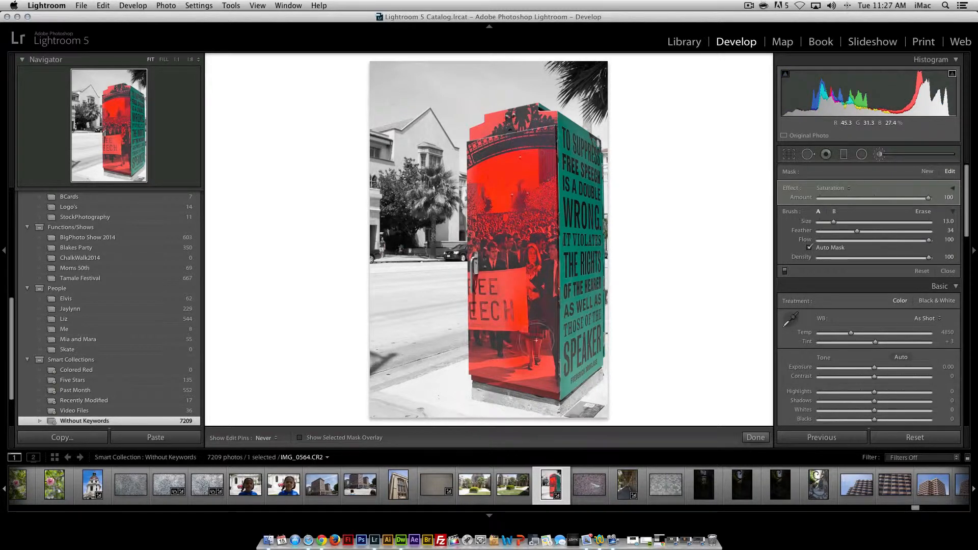
pyautogui.moveTo(523, 364)
pyautogui.mouseDown()
pyautogui.moveTo(487, 366)
pyautogui.moveTo(508, 270)
pyautogui.moveTo(496, 294)
pyautogui.moveTo(489, 285)
pyautogui.moveTo(486, 312)
pyautogui.moveTo(536, 361)
pyautogui.moveTo(526, 370)
pyautogui.moveTo(544, 375)
pyautogui.moveTo(567, 259)
pyautogui.moveTo(549, 233)
pyautogui.moveTo(556, 151)
pyautogui.moveTo(545, 129)
pyautogui.moveTo(548, 157)
pyautogui.mouseUp()
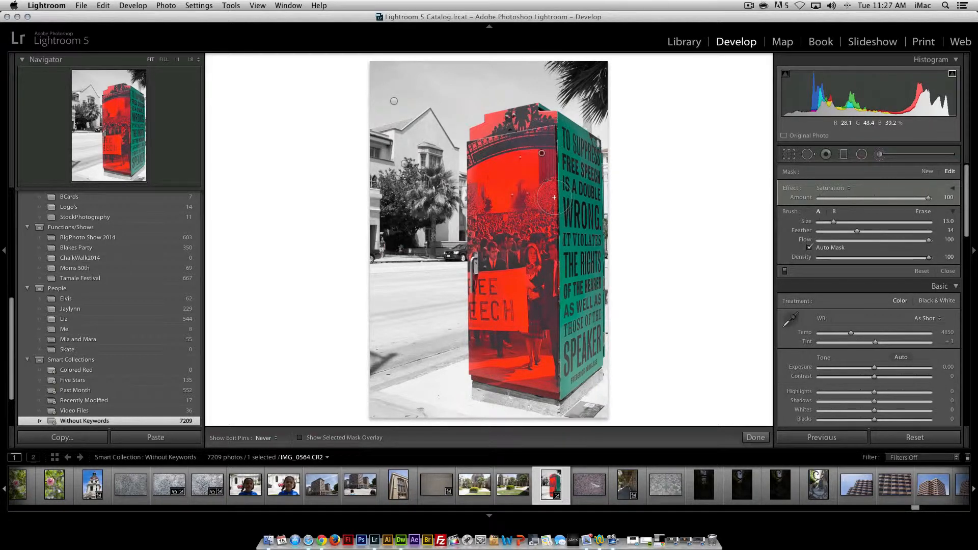
pyautogui.press('h')
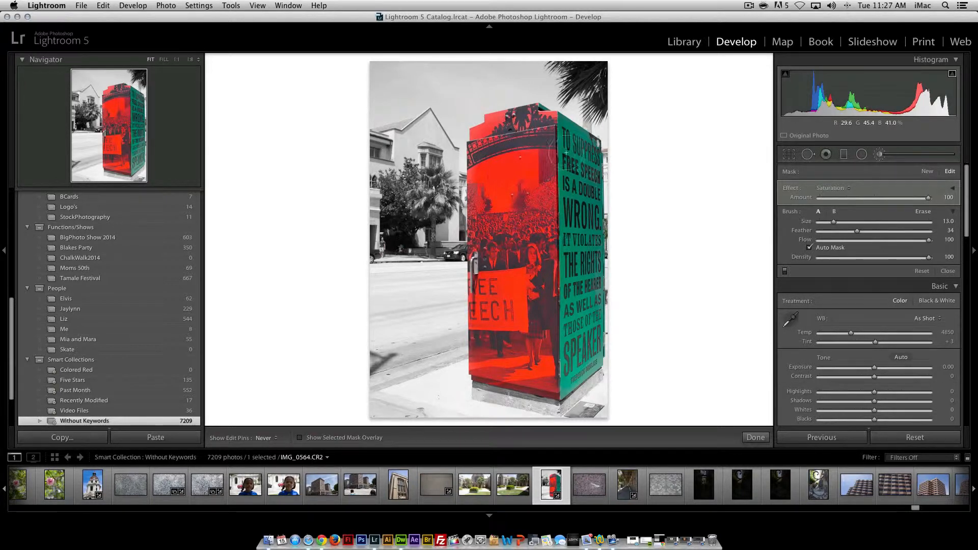
pyautogui.moveTo(552, 142)
pyautogui.mouseDown()
pyautogui.moveTo(547, 161)
pyautogui.moveTo(569, 177)
pyautogui.mouseUp()
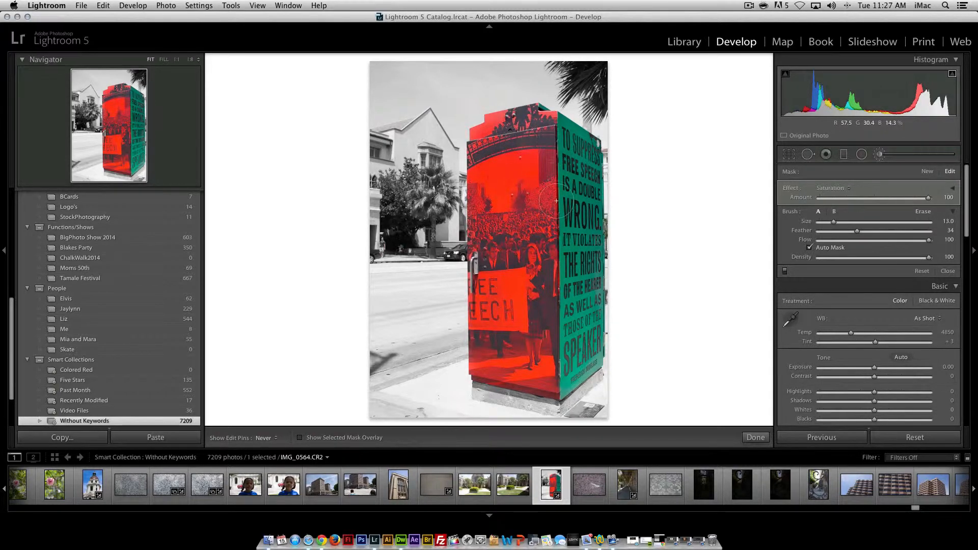
# Examine the painted photo with the brush's edit pins alternately hidden and shown
pyautogui.press('h')
pyautogui.press('h')
pyautogui.press('h')
pyautogui.press('h')
pyautogui.press('h')
pyautogui.press('h')
pyautogui.press('h')
pyautogui.press('h')
pyautogui.press('h')
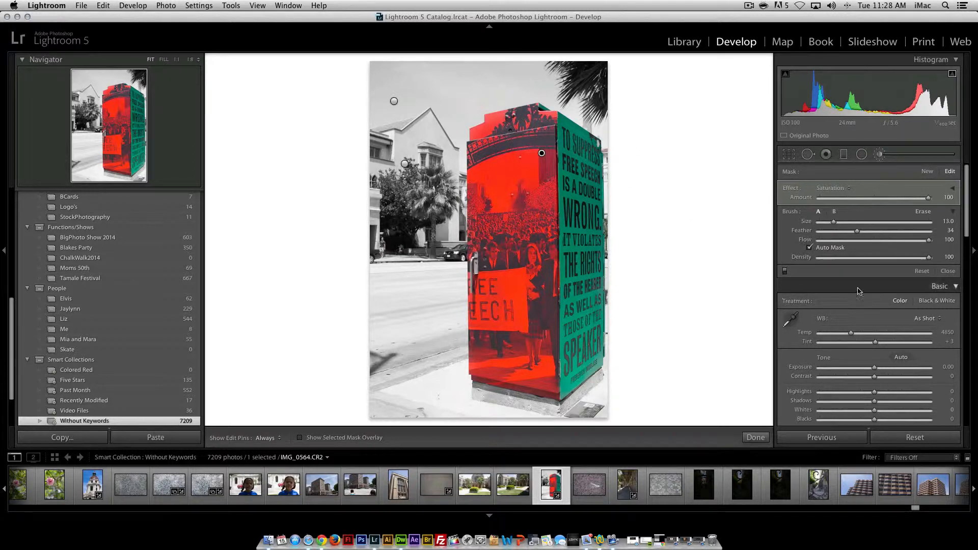
# Reset all develop settings of the photo, discarding the brush masks and the HSL saturation changes
pyautogui.scroll(-10, 860, 288)
pyautogui.scroll(-6, 860, 290)
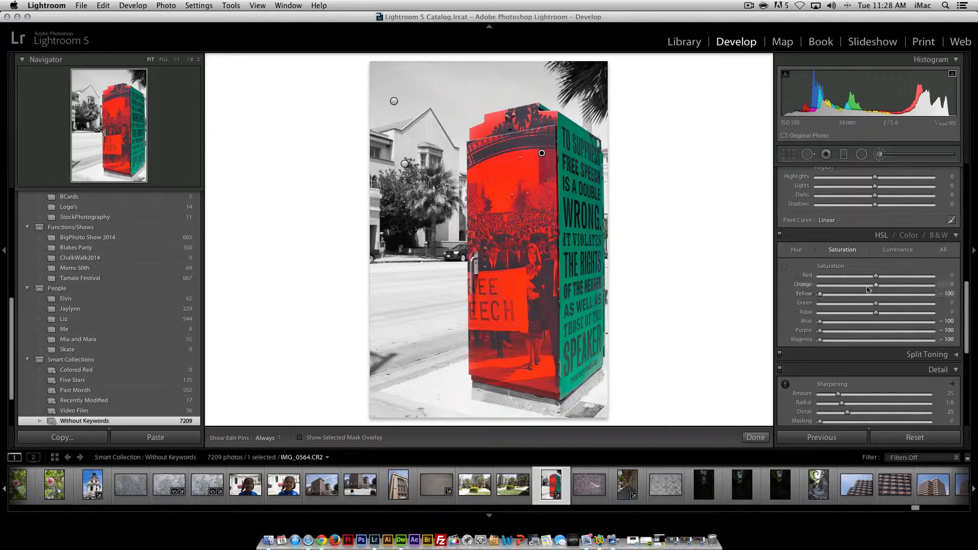
pyautogui.scroll(15, 881, 249)
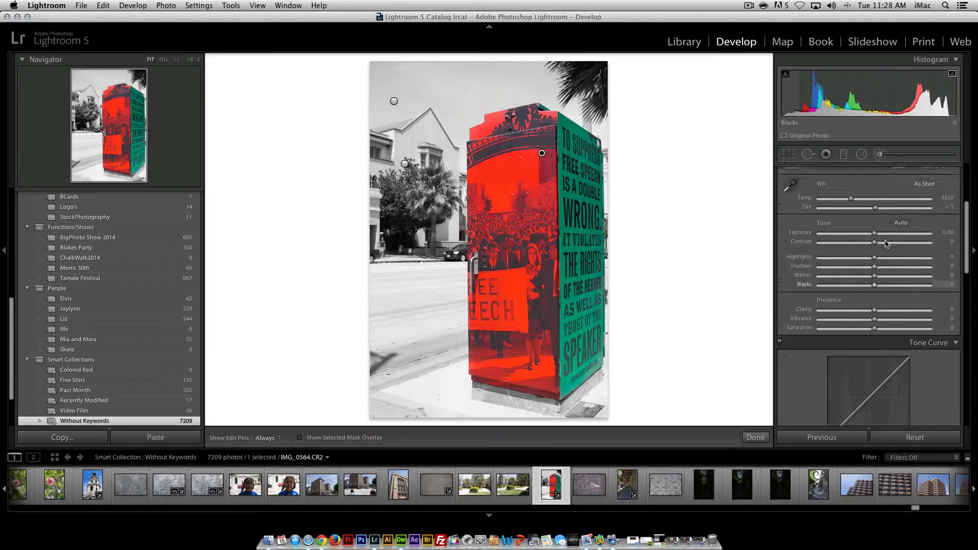
pyautogui.scroll(-12, 874, 259)
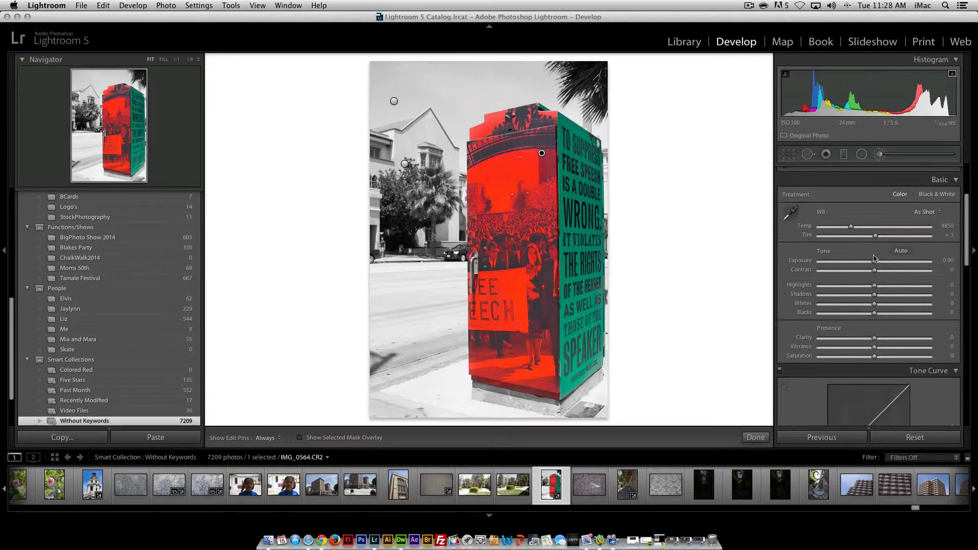
pyautogui.scroll(-2, 874, 258)
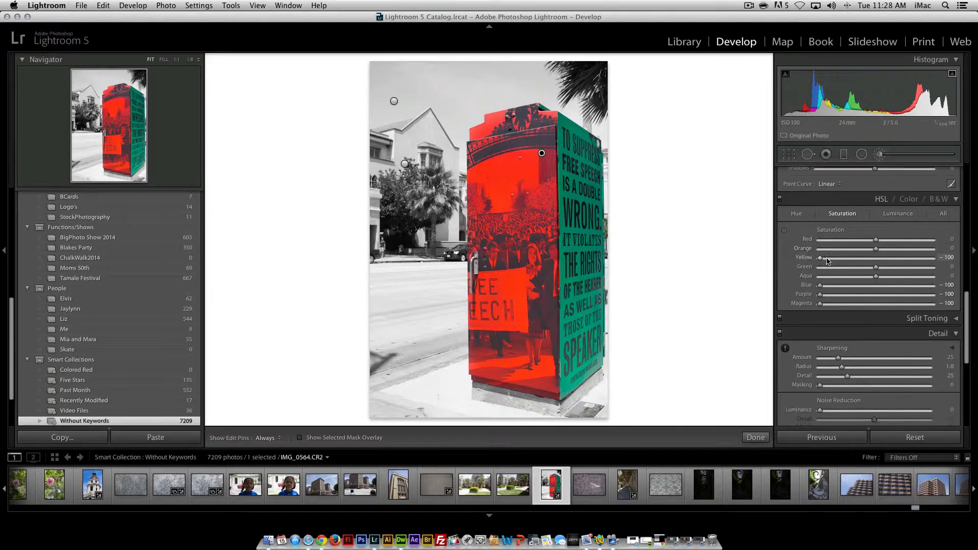
pyautogui.click(908, 438)
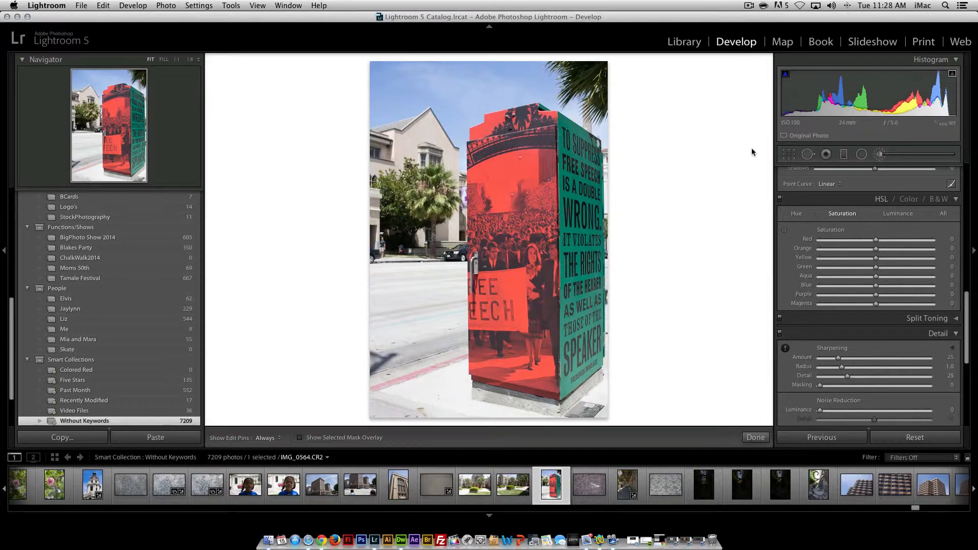
# Paint the sky, buildings, trees and street around the box with the Adjustment Brush at saturation -100
pyautogui.click(881, 155)
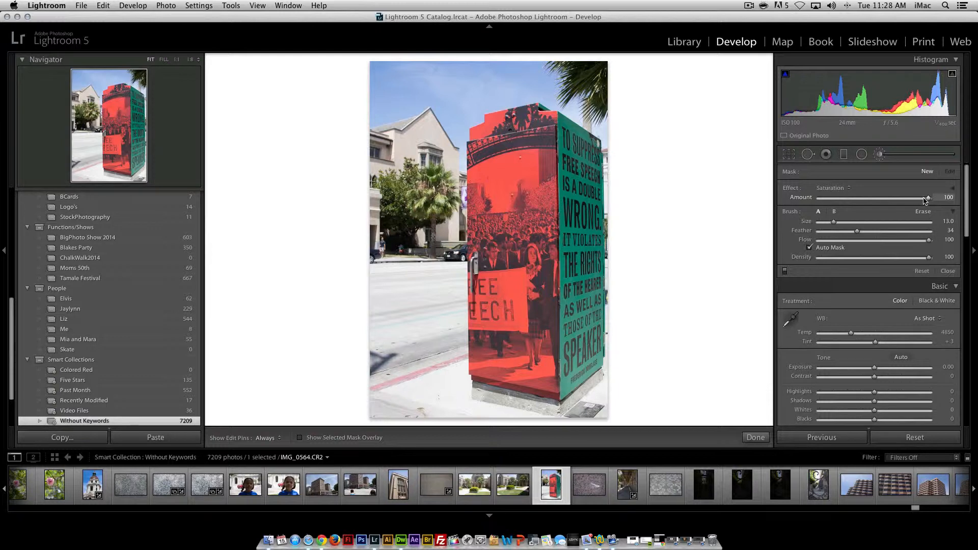
pyautogui.moveTo(825, 202); pyautogui.dragTo(801, 204)
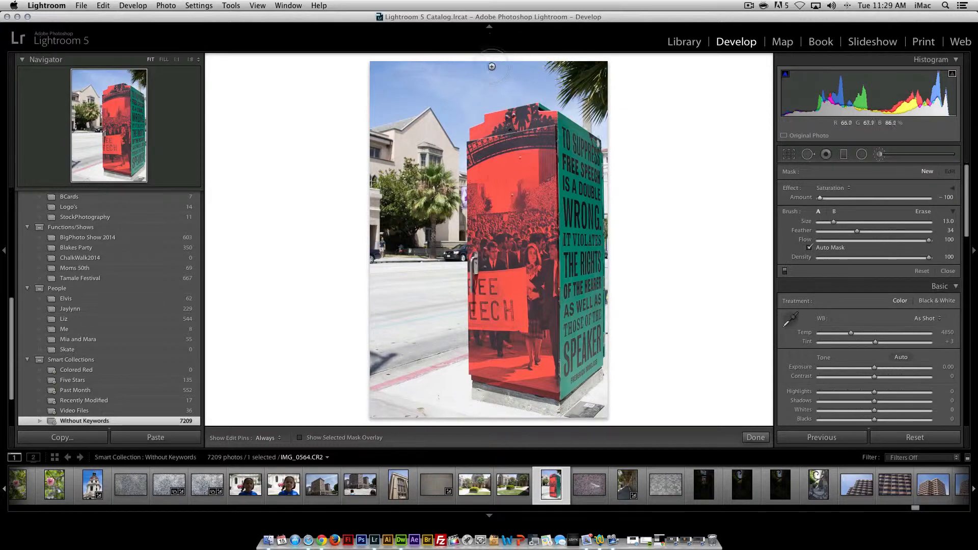
pyautogui.moveTo(483, 73)
pyautogui.mouseDown()
pyautogui.moveTo(408, 105)
pyautogui.moveTo(428, 76)
pyautogui.moveTo(387, 102)
pyautogui.moveTo(366, 87)
pyautogui.mouseUp()
pyautogui.moveTo(455, 80)
pyautogui.mouseDown()
pyautogui.moveTo(435, 88)
pyautogui.moveTo(403, 83)
pyautogui.moveTo(451, 88)
pyautogui.mouseUp()
pyautogui.moveTo(362, 195)
pyautogui.mouseDown()
pyautogui.moveTo(397, 224)
pyautogui.moveTo(425, 213)
pyautogui.moveTo(365, 280)
pyautogui.mouseUp()
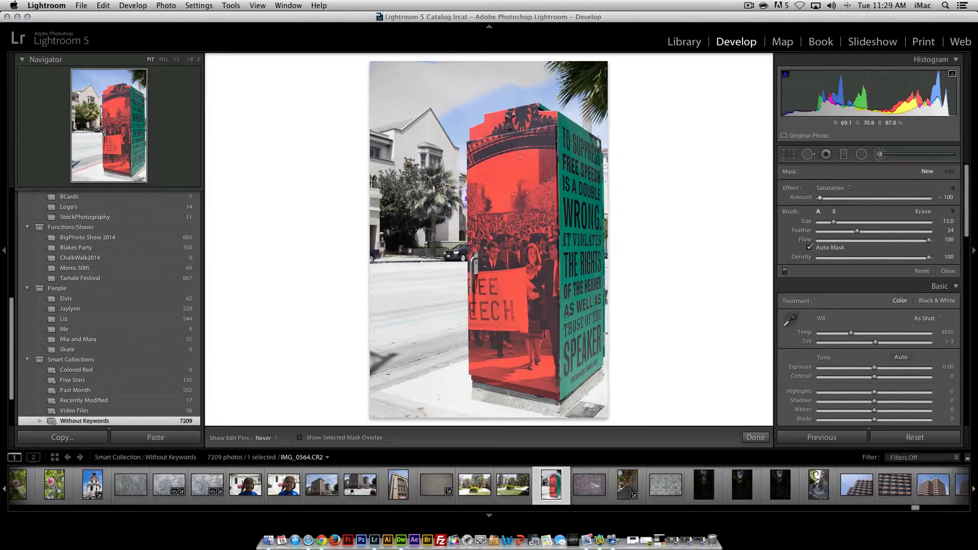
pyautogui.moveTo(436, 110); pyautogui.dragTo(531, 75)
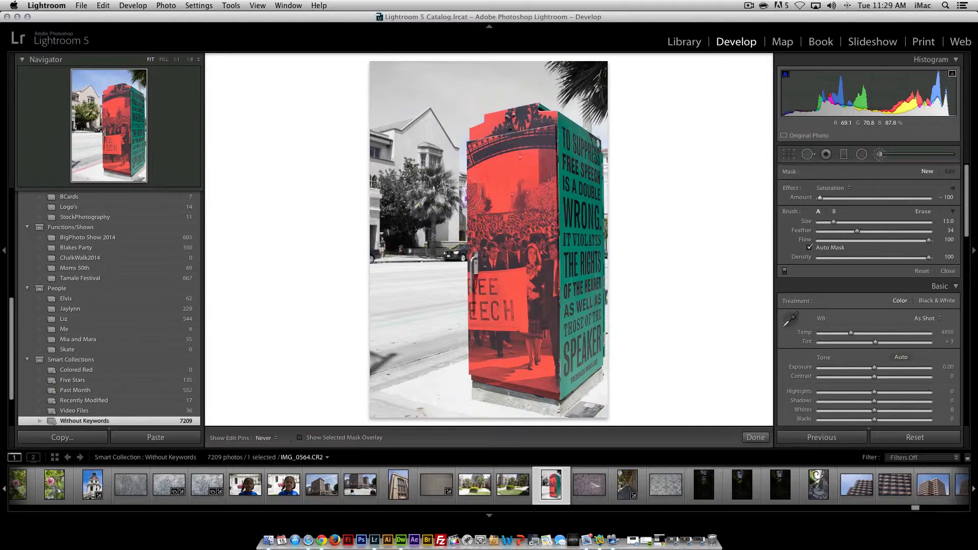
pyautogui.click(435, 278)
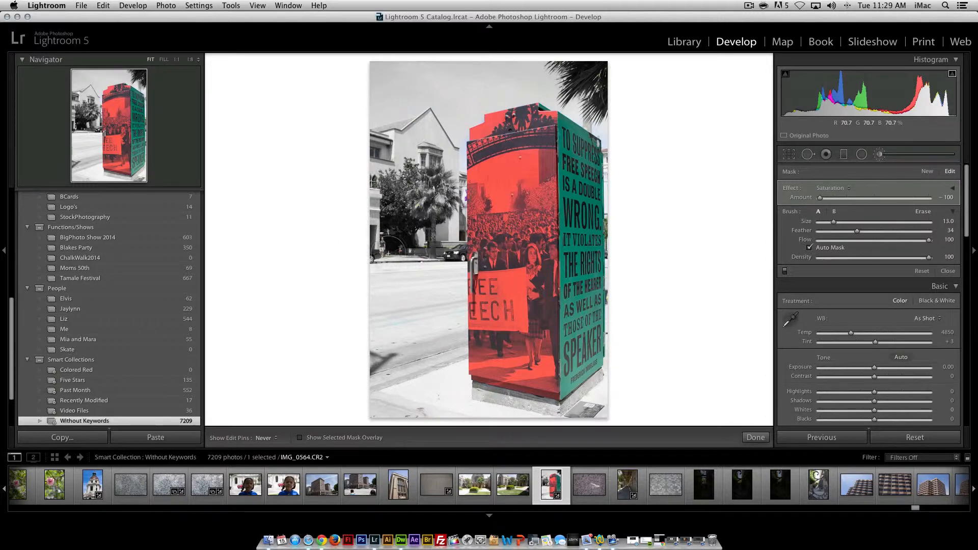
pyautogui.press('h')
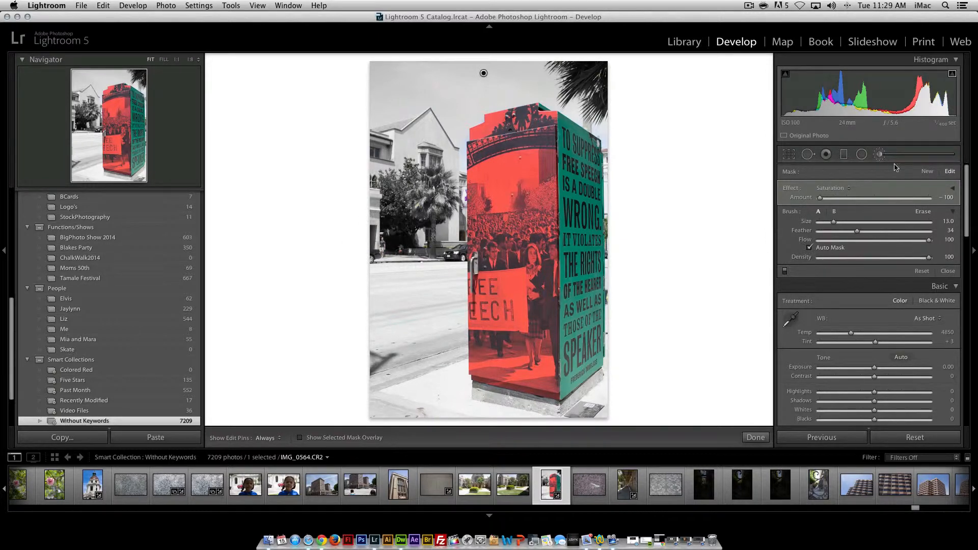
# Add a new brush mask at saturation -100 and paint the remaining background spots under the trees beside the street
pyautogui.click(928, 171)
pyautogui.press('h')
pyautogui.press('h')
pyautogui.press('h')
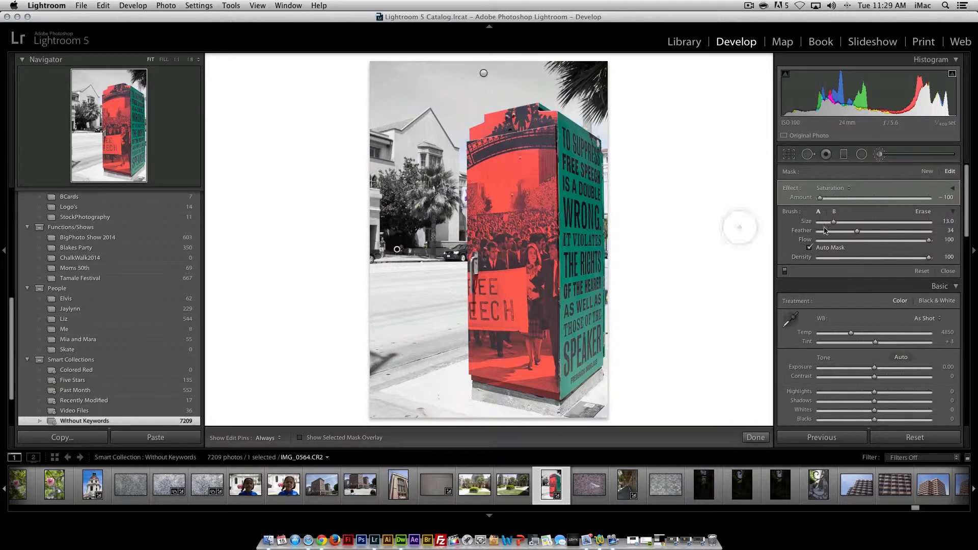
pyautogui.press('h')
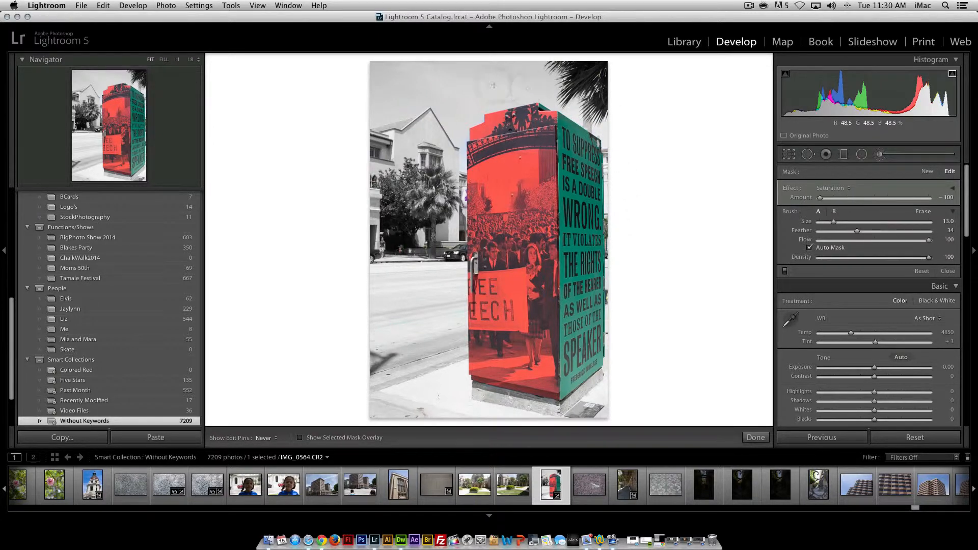
pyautogui.press('h')
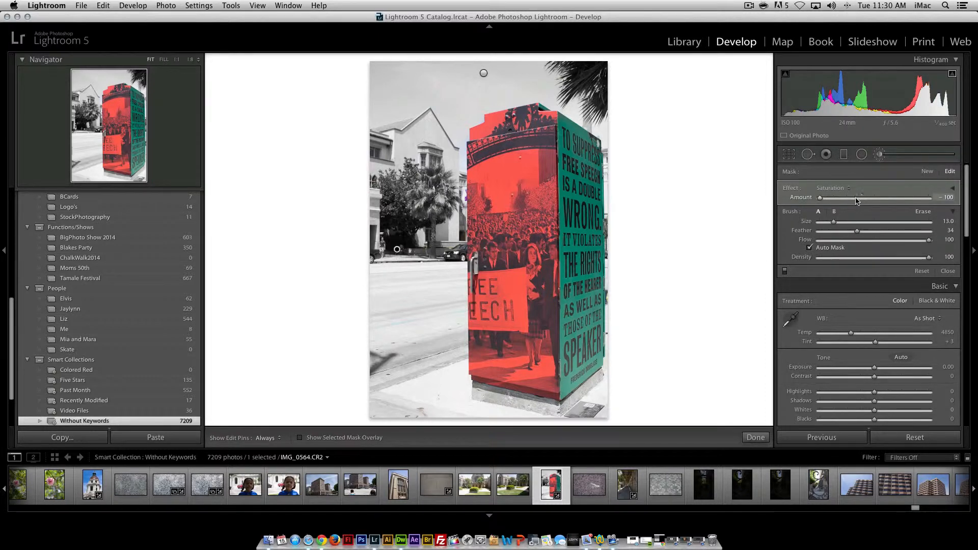
# Paint the red and green sides of the box with a new brush mask at saturation 86, and finish the brush editing
pyautogui.click(926, 171)
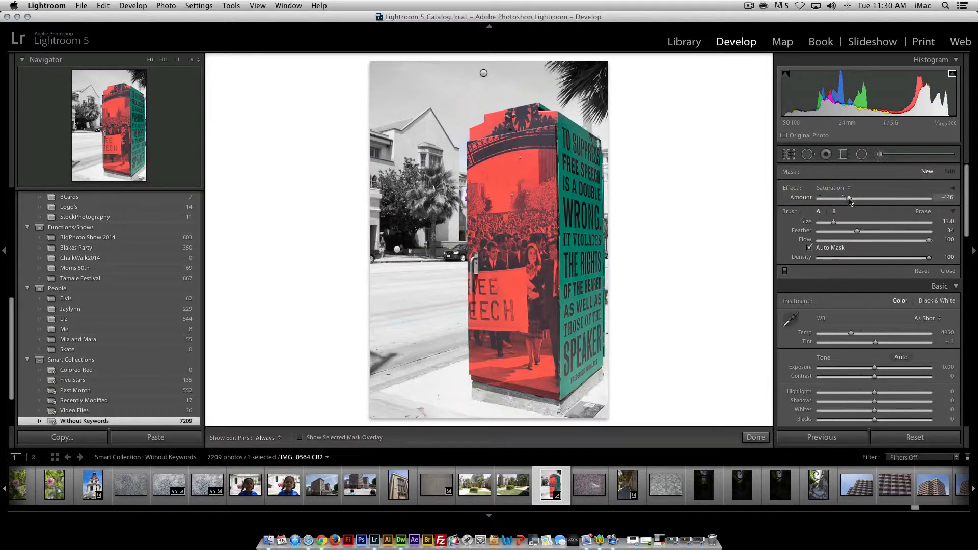
pyautogui.press('h')
pyautogui.moveTo(545, 231)
pyautogui.mouseDown()
pyautogui.moveTo(542, 264)
pyautogui.moveTo(515, 281)
pyautogui.mouseUp()
pyautogui.moveTo(895, 201); pyautogui.dragTo(921, 198)
pyautogui.press('h')
pyautogui.moveTo(524, 189)
pyautogui.mouseDown()
pyautogui.moveTo(481, 153)
pyautogui.moveTo(522, 116)
pyautogui.moveTo(541, 182)
pyautogui.mouseUp()
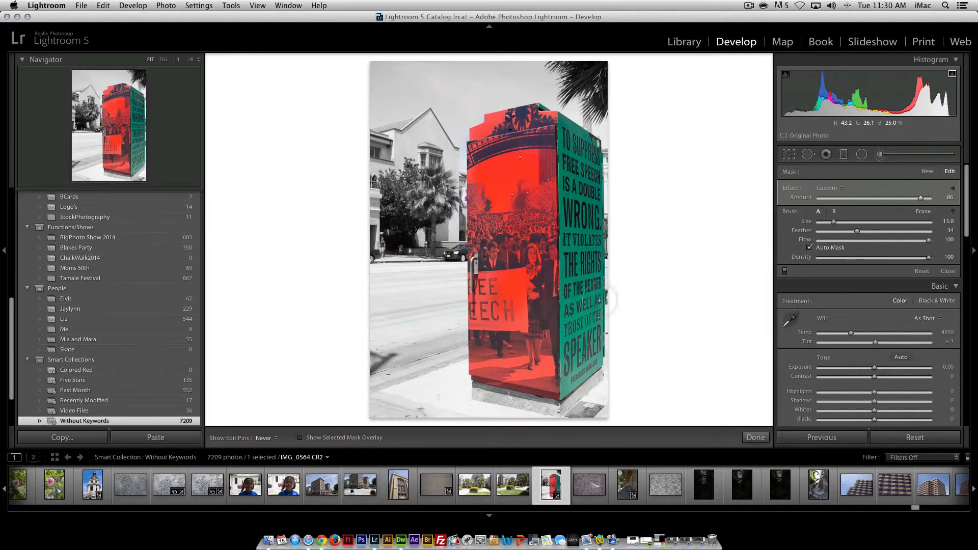
pyautogui.moveTo(521, 346)
pyautogui.mouseDown()
pyautogui.moveTo(545, 367)
pyautogui.moveTo(510, 381)
pyautogui.moveTo(484, 296)
pyautogui.moveTo(514, 382)
pyautogui.mouseUp()
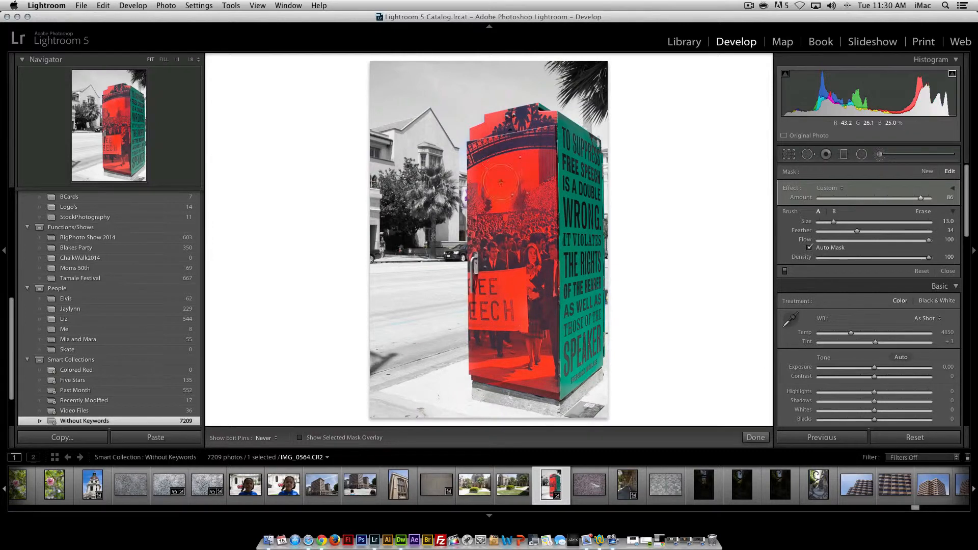
pyautogui.press('h')
pyautogui.moveTo(571, 323); pyautogui.dragTo(533, 311)
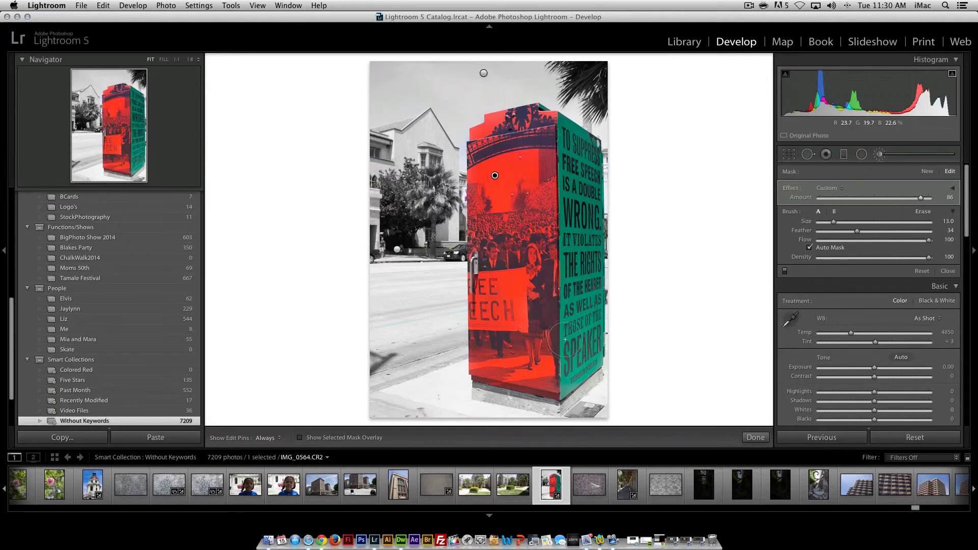
pyautogui.click(755, 437)
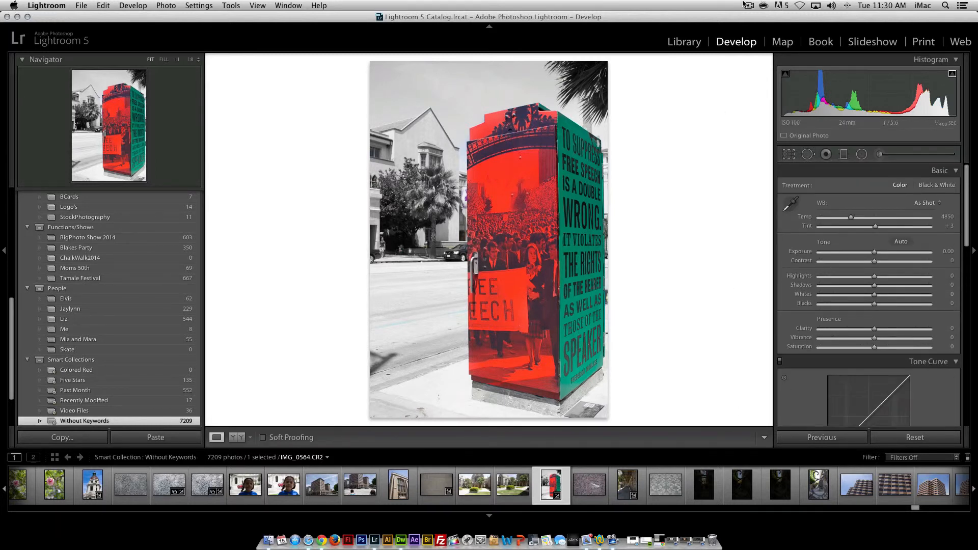